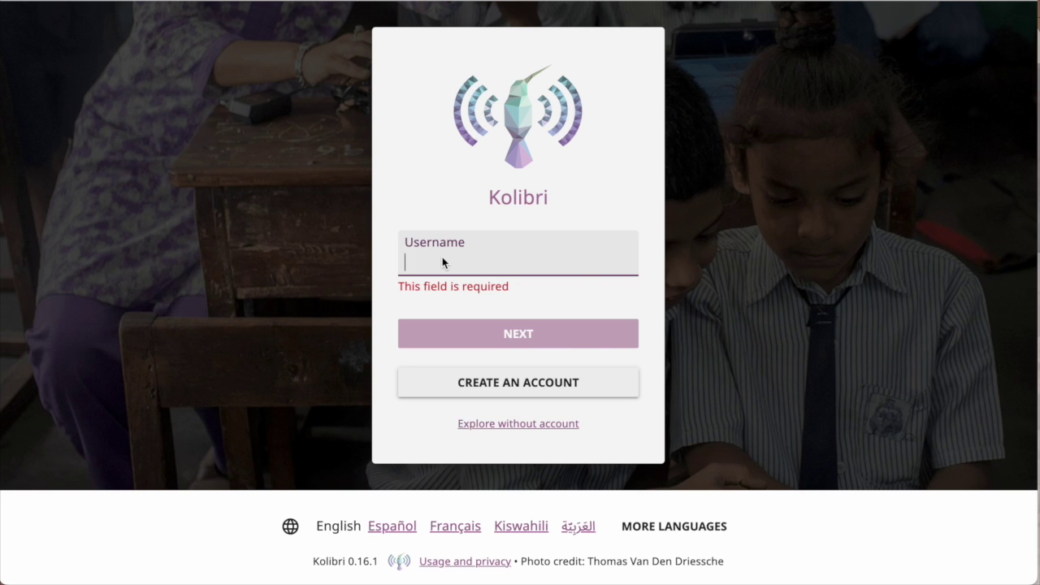
- Sign in to Kolibri with the learner's username and password
{"action": "left_click", "coordinate": [442, 257]}
{"action": "type", "text": "Felix"}
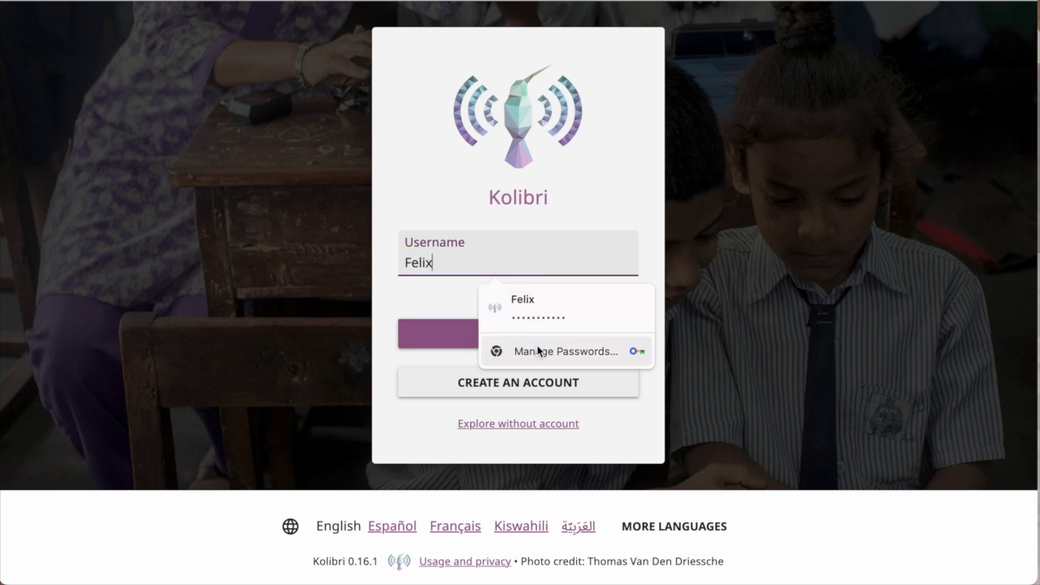
{"action": "left_click", "coordinate": [423, 313]}
{"action": "left_click", "coordinate": [494, 346]}
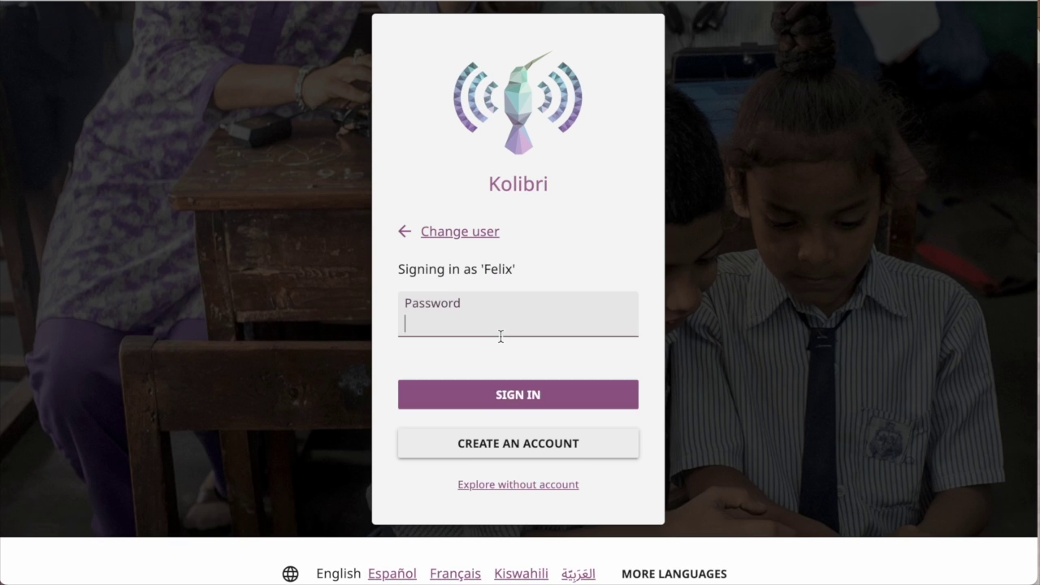
{"action": "left_click", "coordinate": [451, 321]}
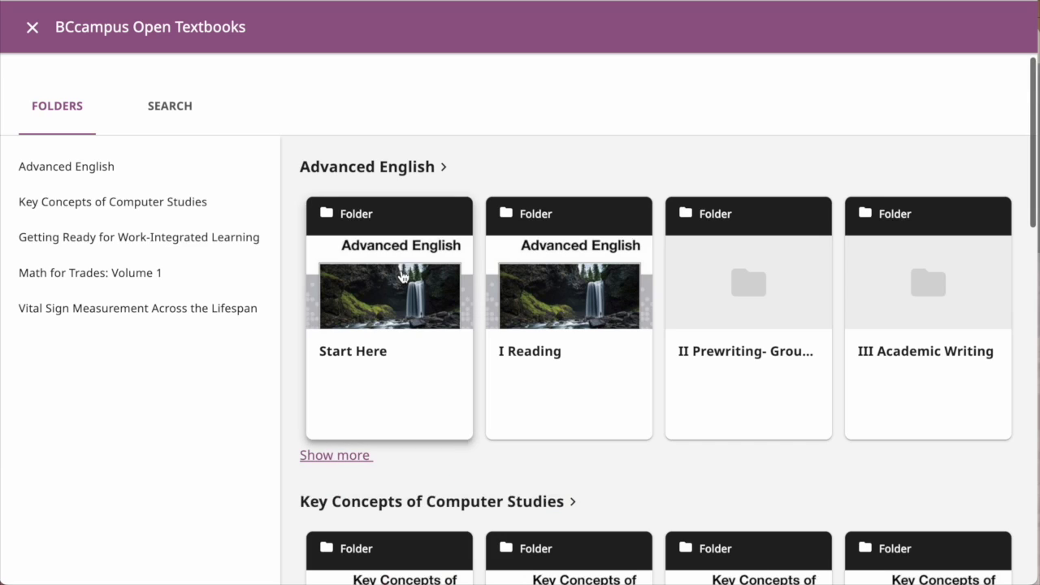
- Open the Blood Pressure reading in the BCcampus Vital Sign Measurement textbook
{"action": "scroll", "coordinate": [401, 276], "scroll_direction": "down", "scroll_amount": 3}
{"action": "scroll", "coordinate": [402, 276], "scroll_direction": "down", "scroll_amount": 12}
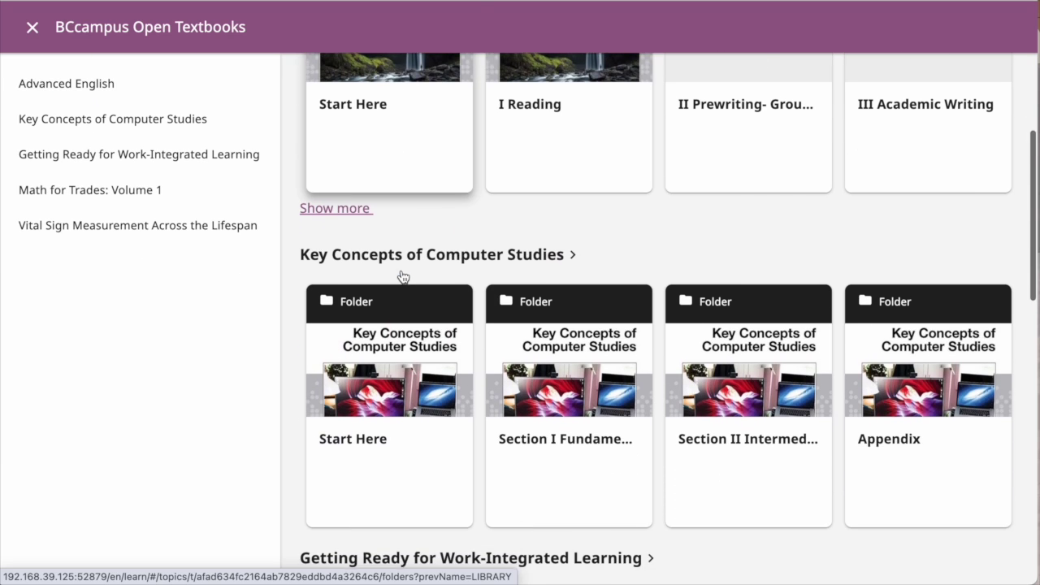
{"action": "scroll", "coordinate": [401, 274], "scroll_direction": "down", "scroll_amount": 10}
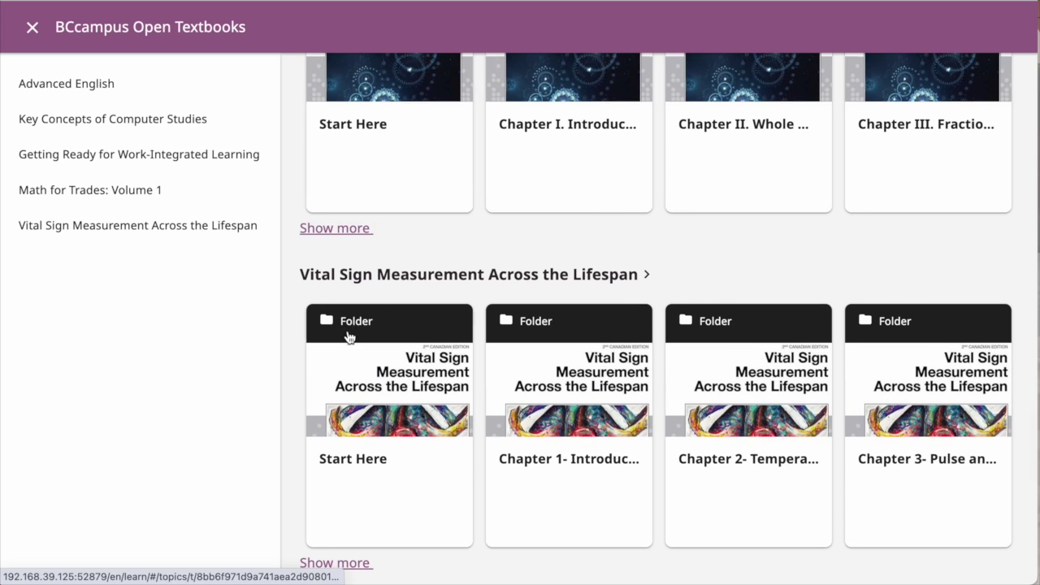
{"action": "left_click", "coordinate": [348, 337]}
{"action": "scroll", "coordinate": [382, 346], "scroll_direction": "down", "scroll_amount": 2}
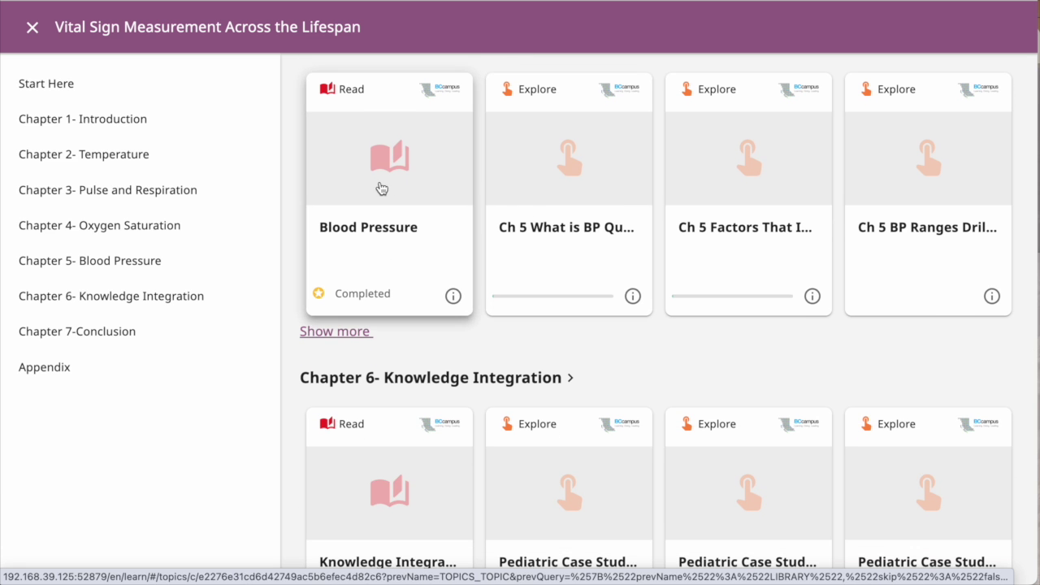
{"action": "left_click", "coordinate": [381, 244]}
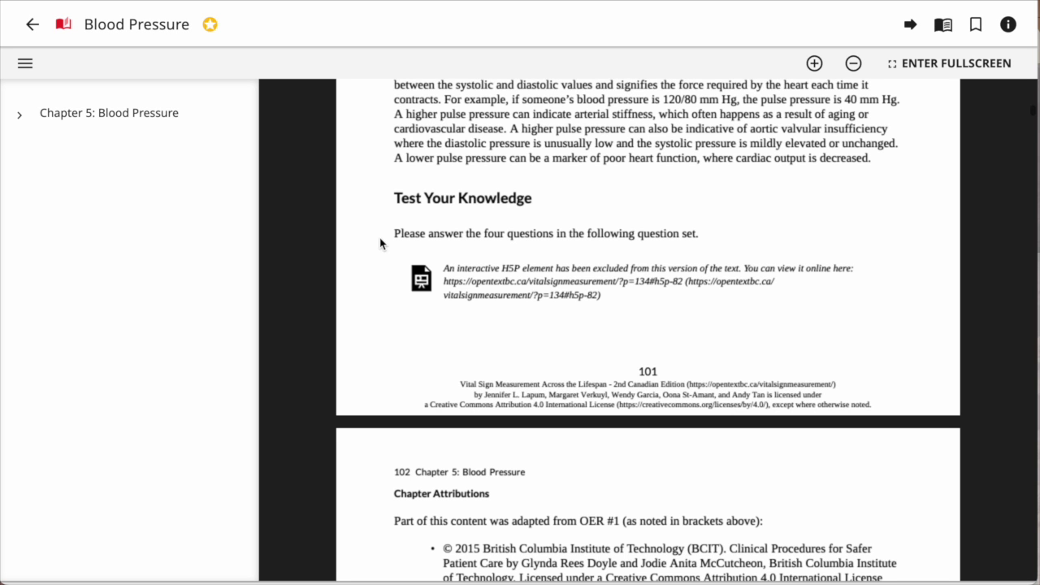
- Read Chapter 5's two-step blood pressure section, then return to the Chapter 5 resources
{"action": "left_click", "coordinate": [20, 119]}
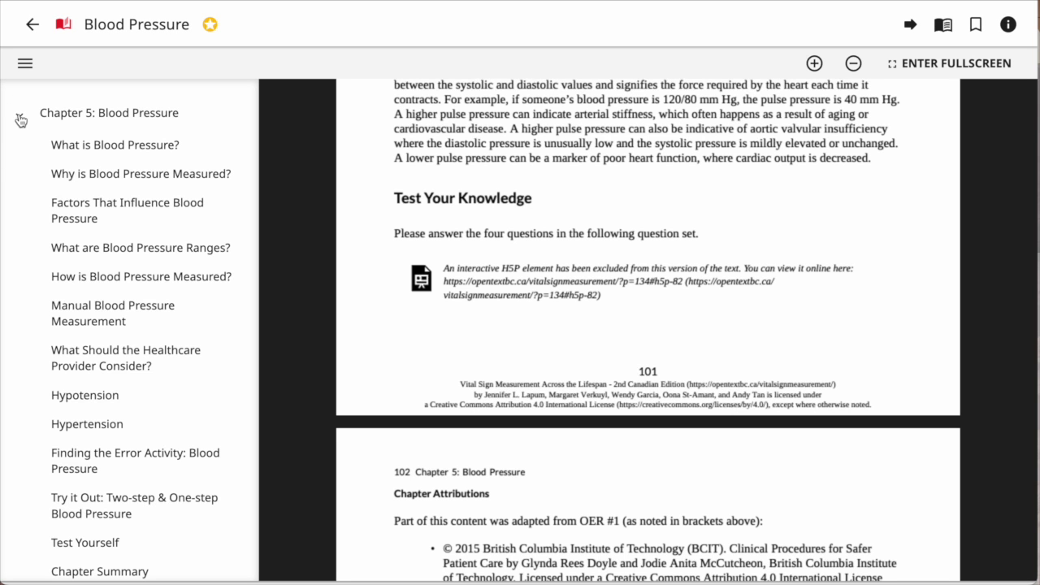
{"action": "left_click", "coordinate": [120, 504]}
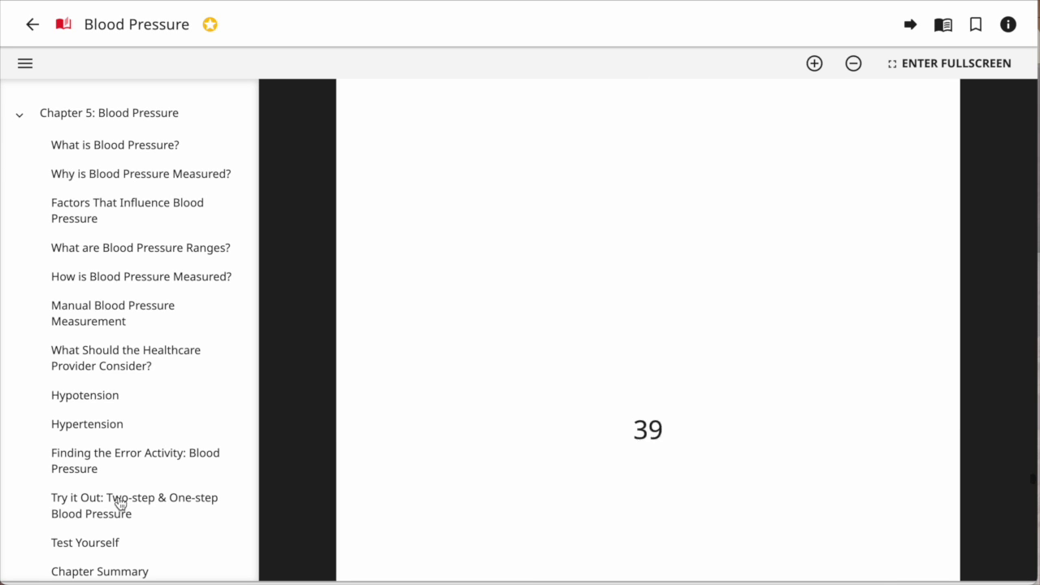
{"action": "scroll", "coordinate": [755, 457], "scroll_direction": "down", "scroll_amount": 5}
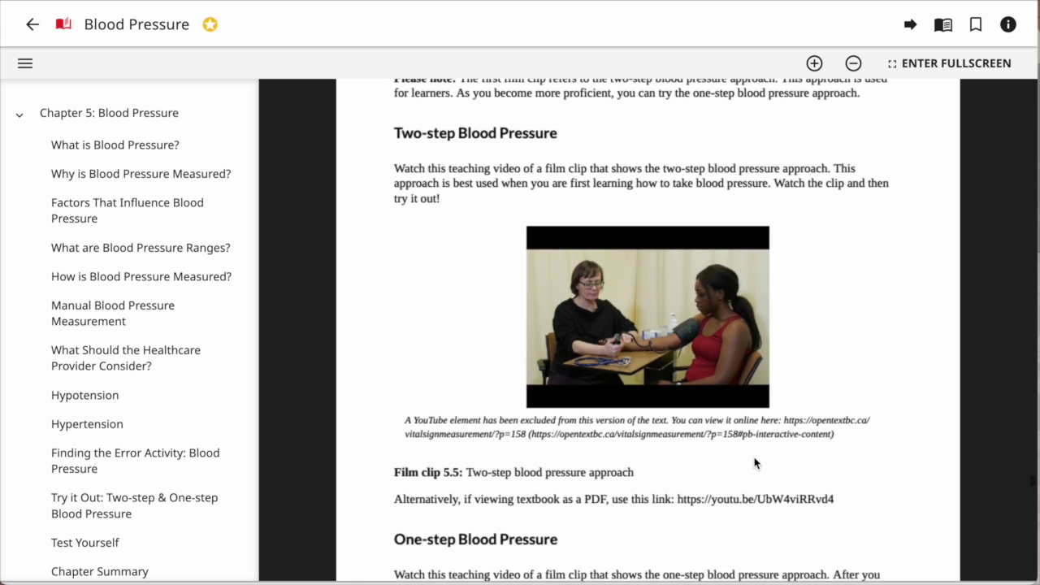
{"action": "left_click", "coordinate": [32, 25]}
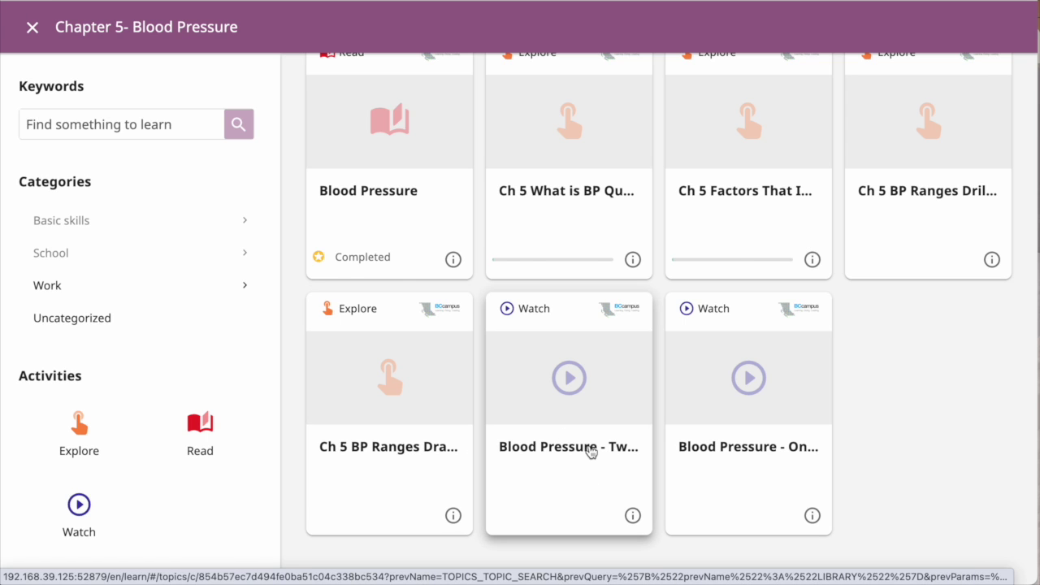
- Play the Two Step Method video and answer Yes to the toddler isolation question
{"action": "left_click", "coordinate": [590, 452]}
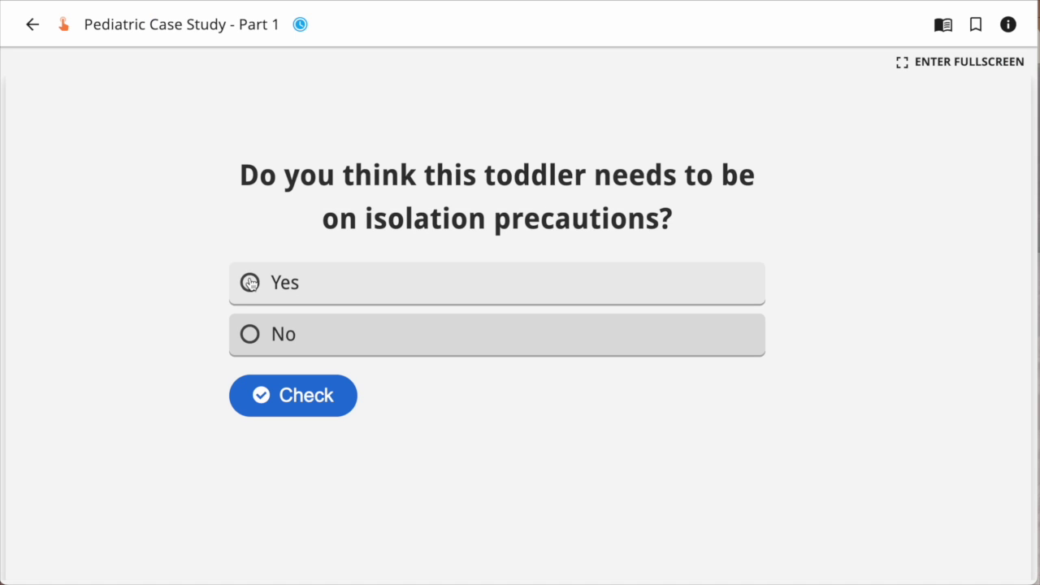
{"action": "left_click", "coordinate": [250, 283]}
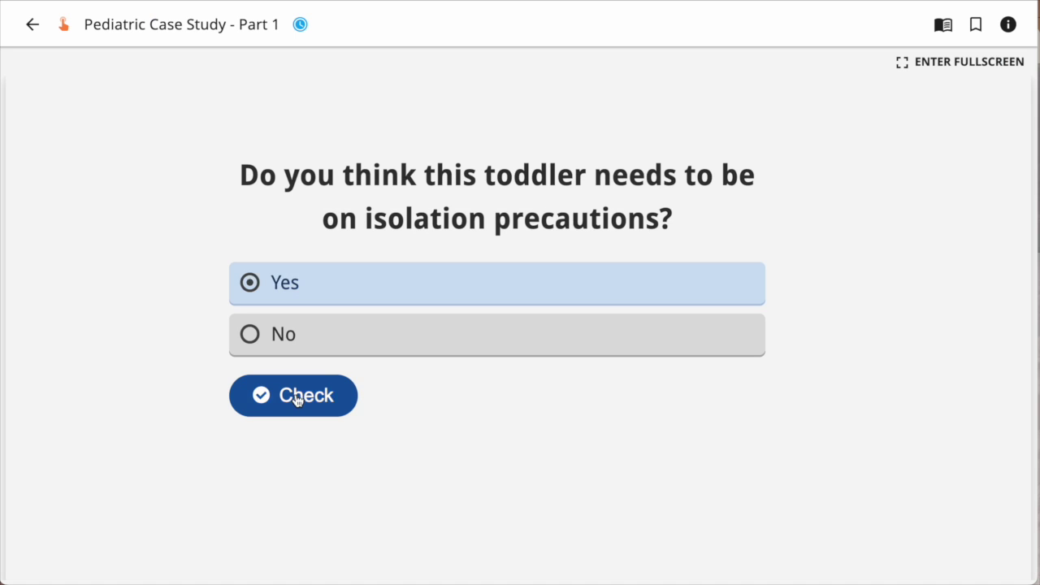
{"action": "left_click", "coordinate": [295, 393]}
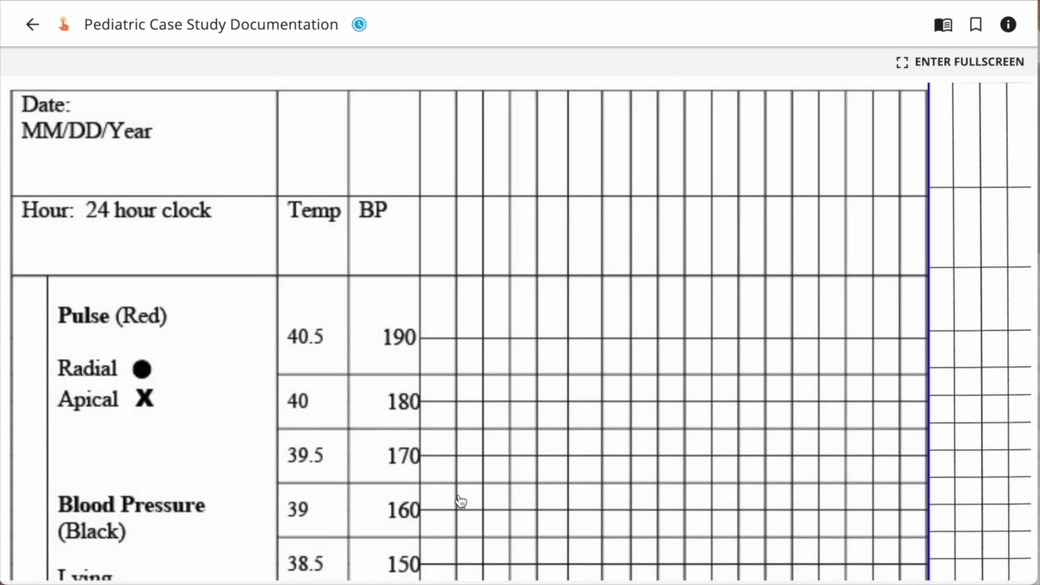
- Reveal and then hide the recorded marks on the pediatric case study chart
{"action": "scroll", "coordinate": [460, 499], "scroll_direction": "down", "scroll_amount": 5}
{"action": "scroll", "coordinate": [840, 525], "scroll_direction": "down", "scroll_amount": 4}
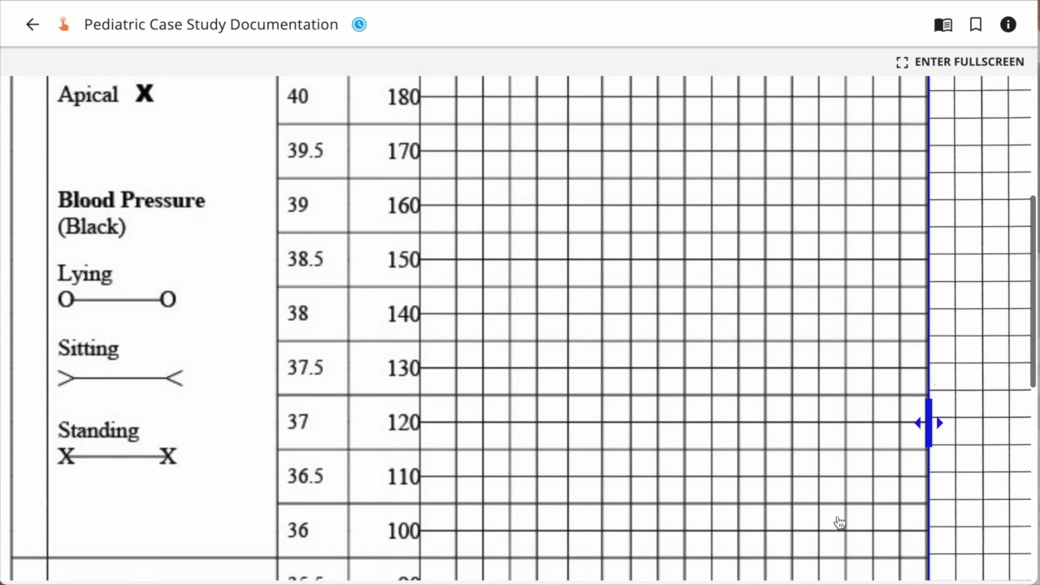
{"action": "mouse_move", "coordinate": [929, 355]}
{"action": "left_mouse_down"}
{"action": "mouse_move", "coordinate": [80, 358]}
{"action": "mouse_move", "coordinate": [69, 371]}
{"action": "left_mouse_up"}
{"action": "scroll", "coordinate": [415, 355], "scroll_direction": "up", "scroll_amount": 3}
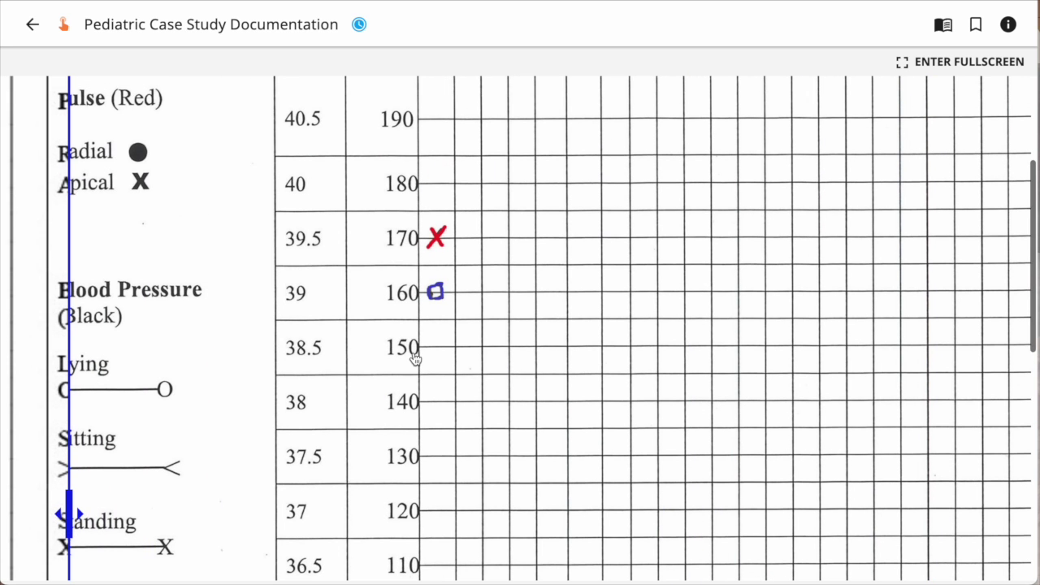
{"action": "left_click_drag", "start_coordinate": [66, 512], "coordinate": [970, 511]}
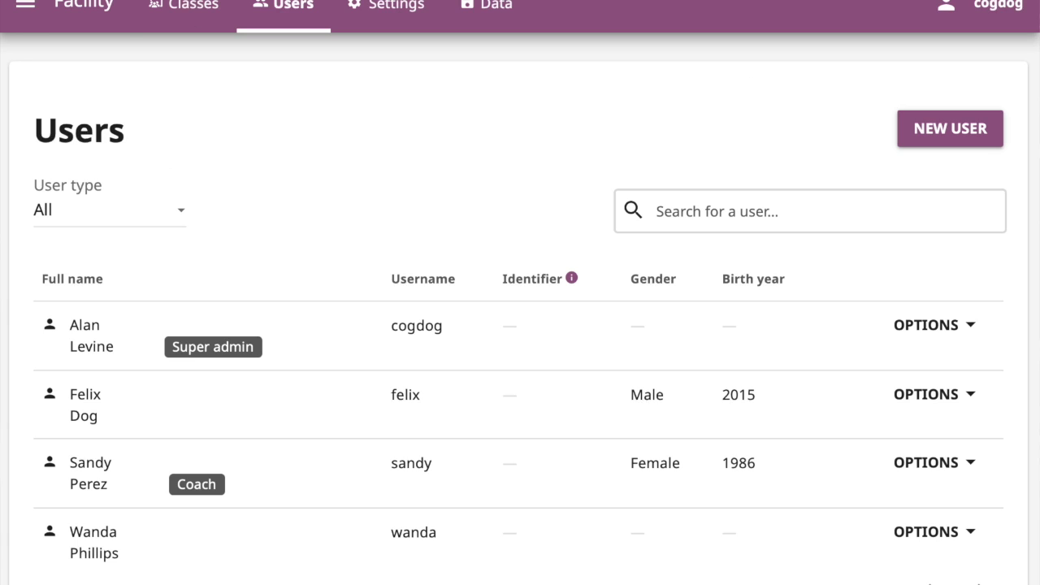
- View the Healthcare Basics class details in the facility's class list
{"action": "left_click", "coordinate": [189, 11]}
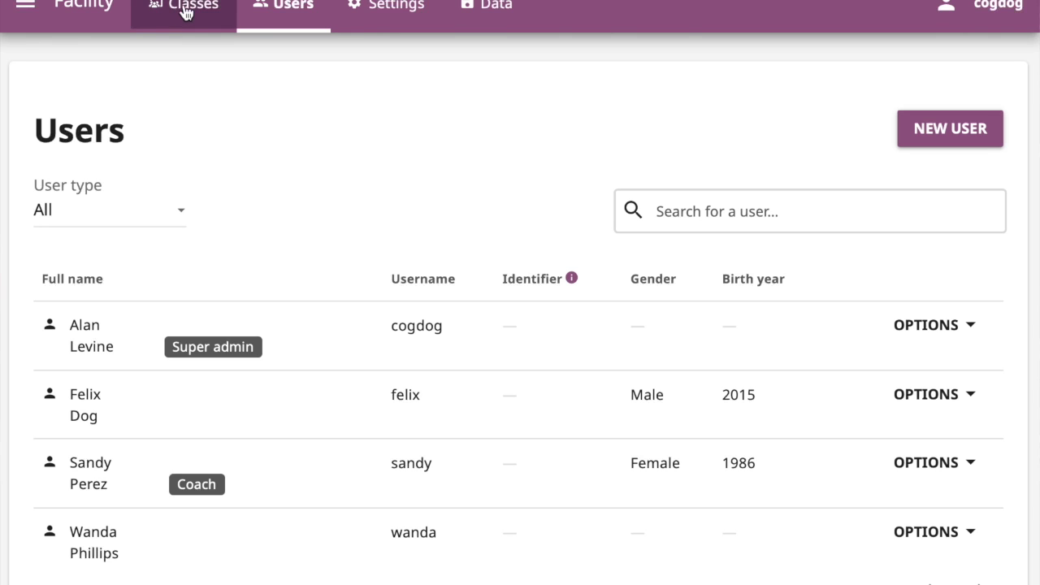
{"action": "left_click", "coordinate": [110, 286]}
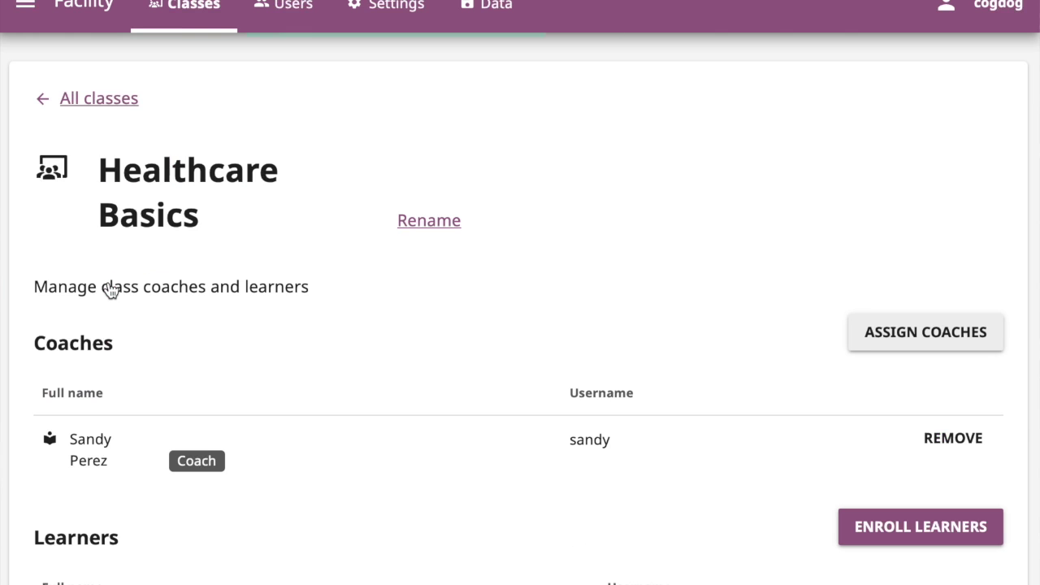
{"action": "scroll", "coordinate": [236, 481], "scroll_direction": "down", "scroll_amount": 2}
{"action": "scroll", "coordinate": [237, 481], "scroll_direction": "up", "scroll_amount": 2}
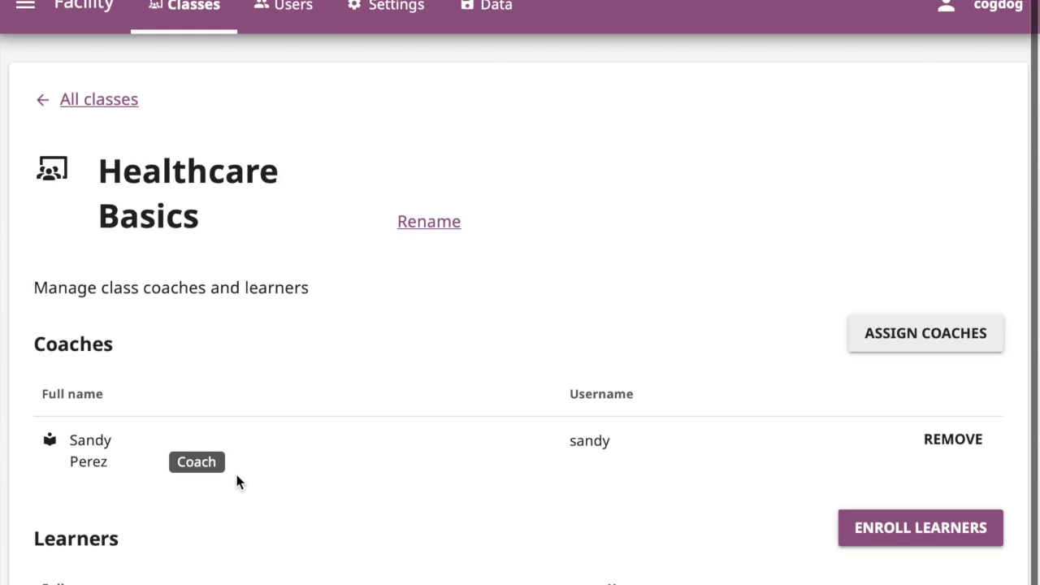
- Open the All About Blood lesson report from the Healthcare Basics coach reports
{"action": "left_click", "coordinate": [26, 14]}
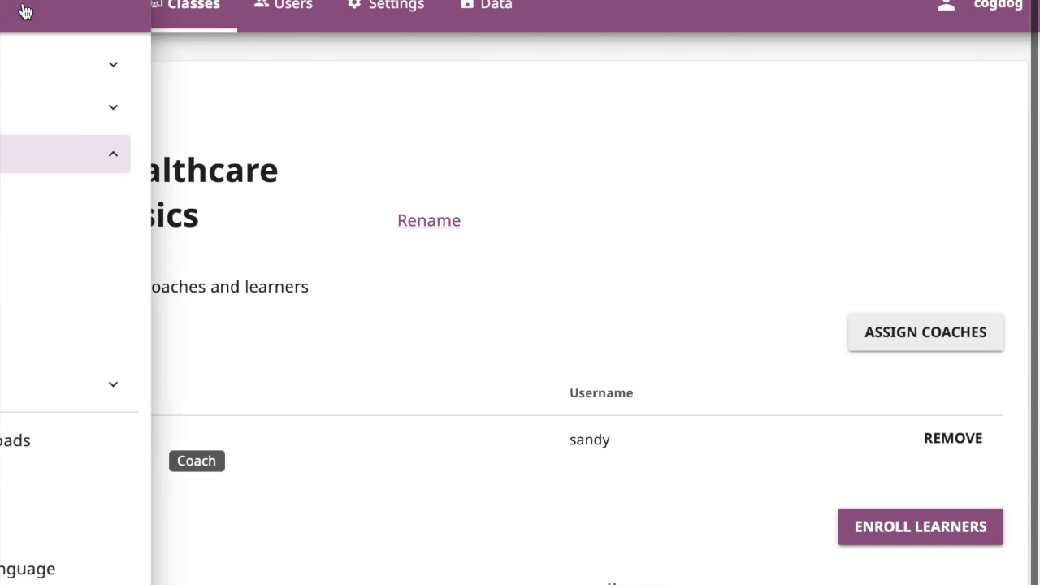
{"action": "left_click", "coordinate": [89, 109]}
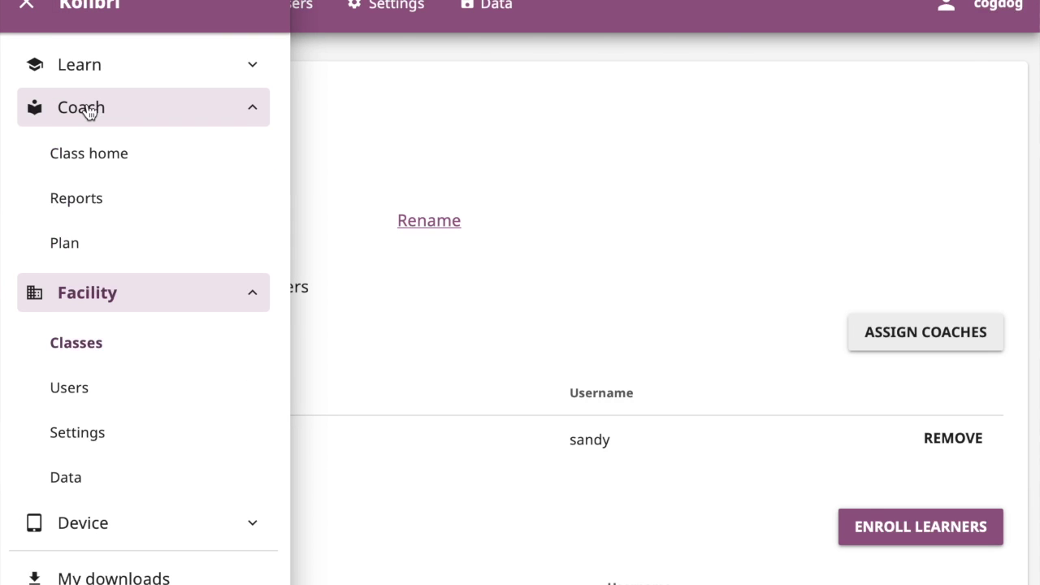
{"action": "left_click", "coordinate": [96, 162]}
{"action": "left_click", "coordinate": [118, 258]}
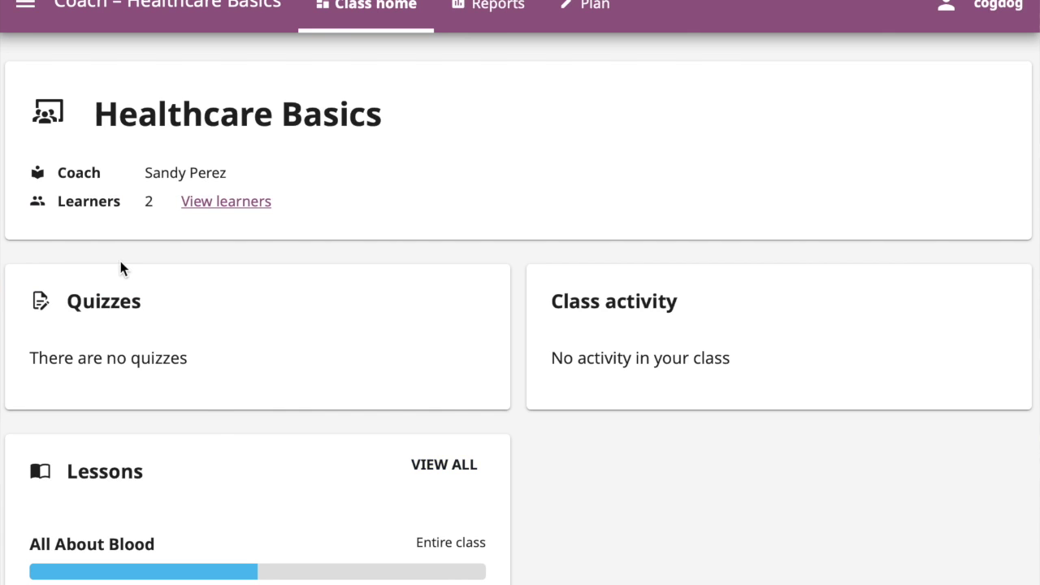
{"action": "left_click", "coordinate": [499, 8]}
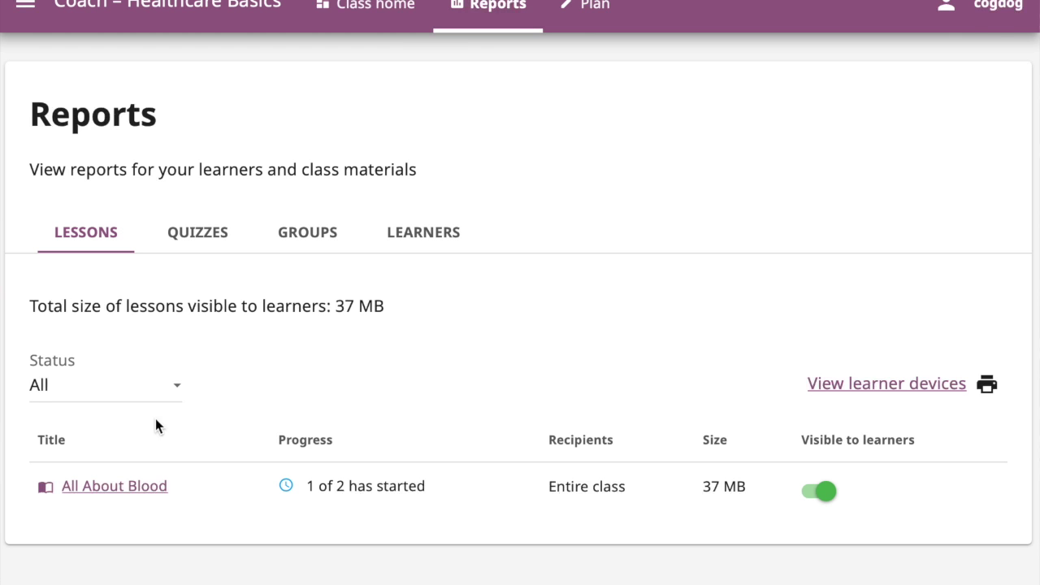
{"action": "left_click", "coordinate": [135, 490]}
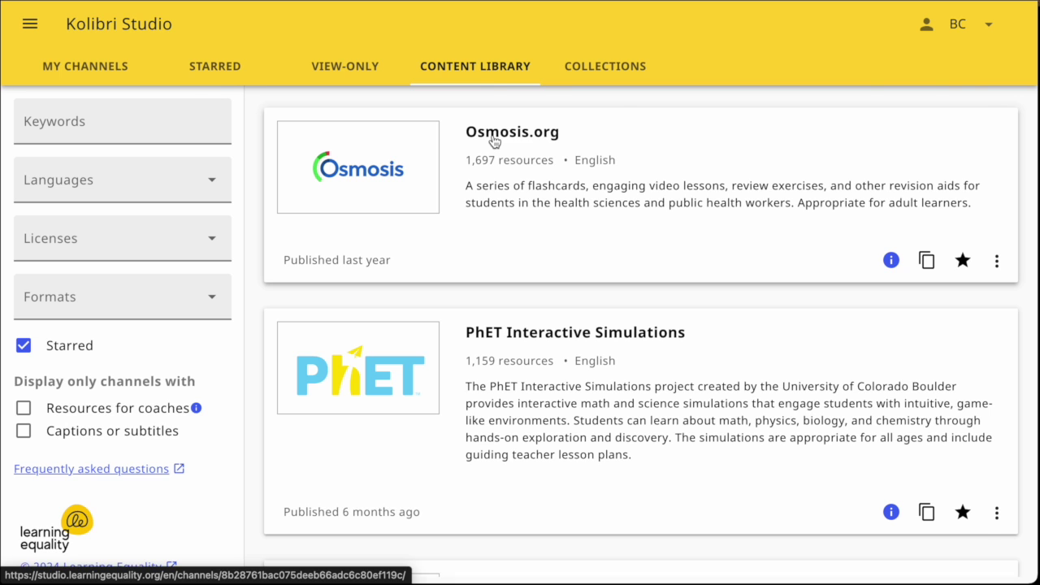
- Copy the Osmosis.org Cardiology videos Heart attack and Pulmonary embolism to the clipboard
{"action": "left_click", "coordinate": [494, 141]}
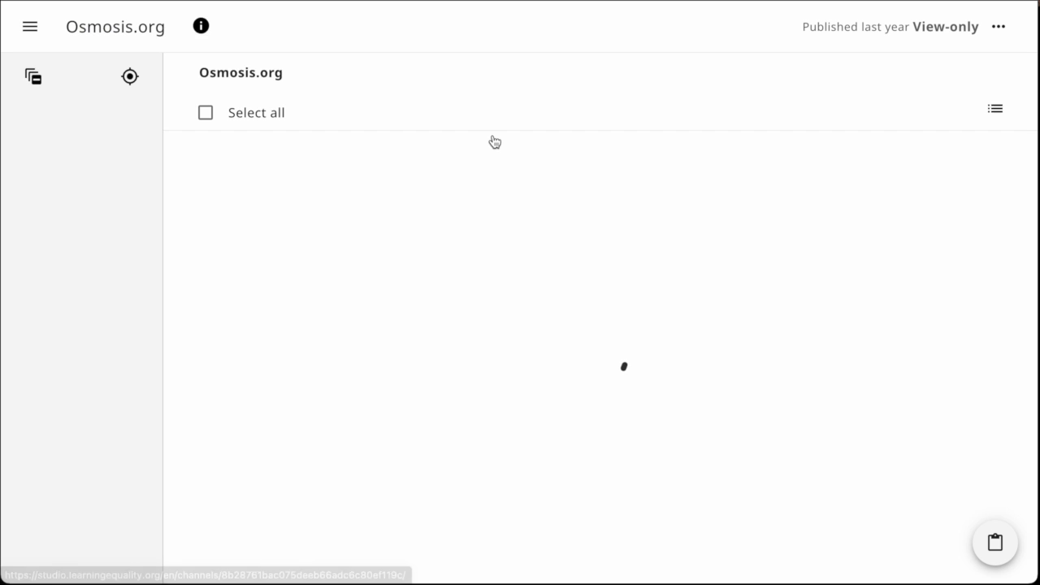
{"action": "scroll", "coordinate": [453, 348], "scroll_direction": "down", "scroll_amount": 7}
{"action": "scroll", "coordinate": [455, 349], "scroll_direction": "down", "scroll_amount": 4}
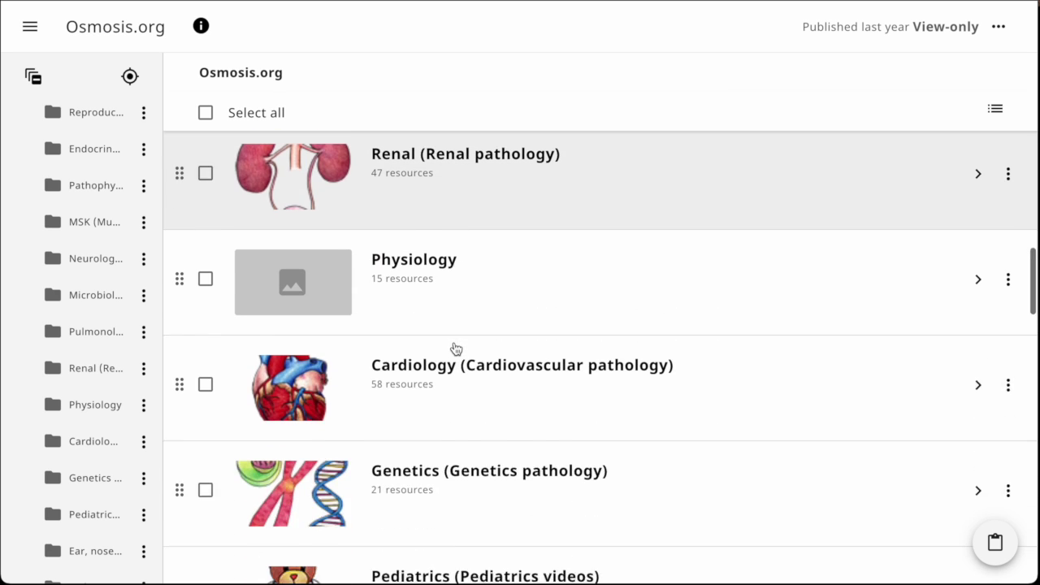
{"action": "left_click", "coordinate": [453, 240]}
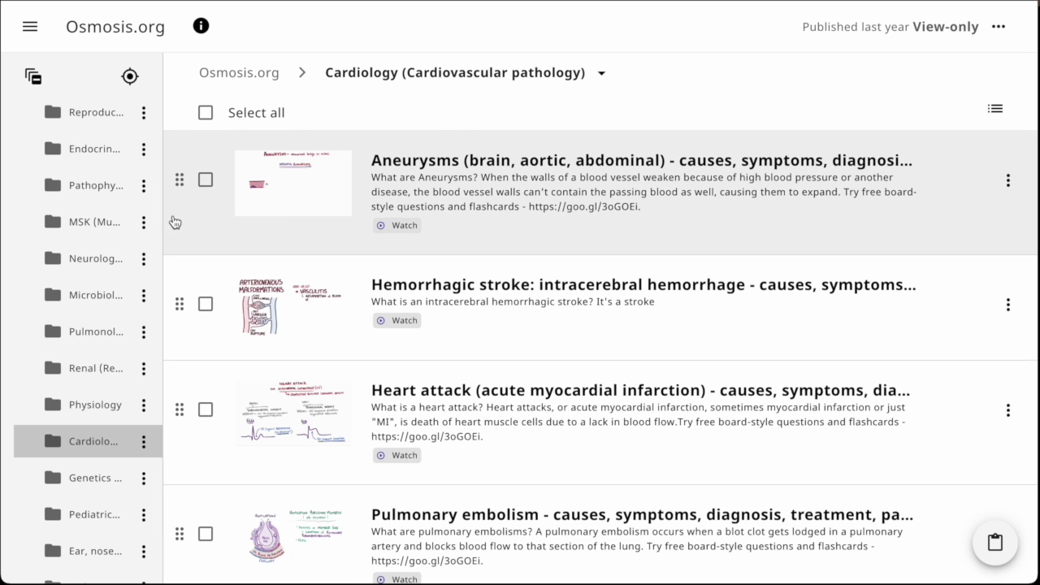
{"action": "scroll", "coordinate": [239, 374], "scroll_direction": "down", "scroll_amount": 3}
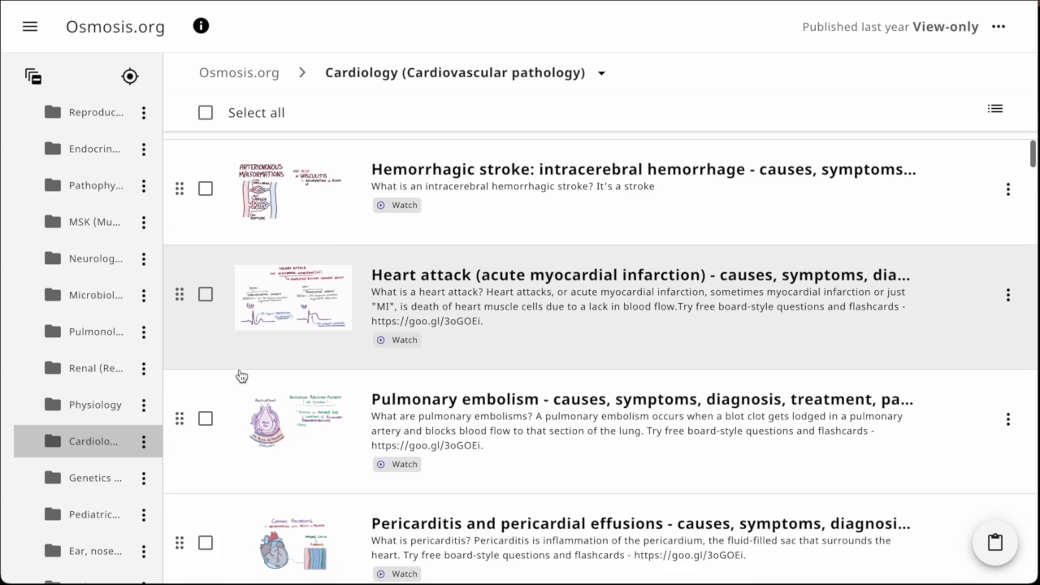
{"action": "left_click", "coordinate": [205, 234]}
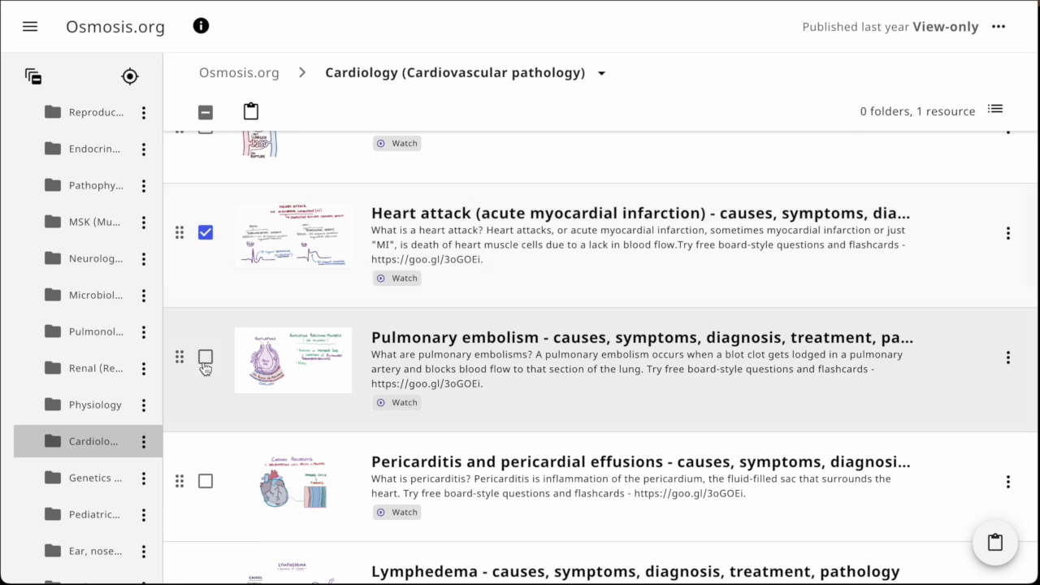
{"action": "left_click", "coordinate": [204, 356]}
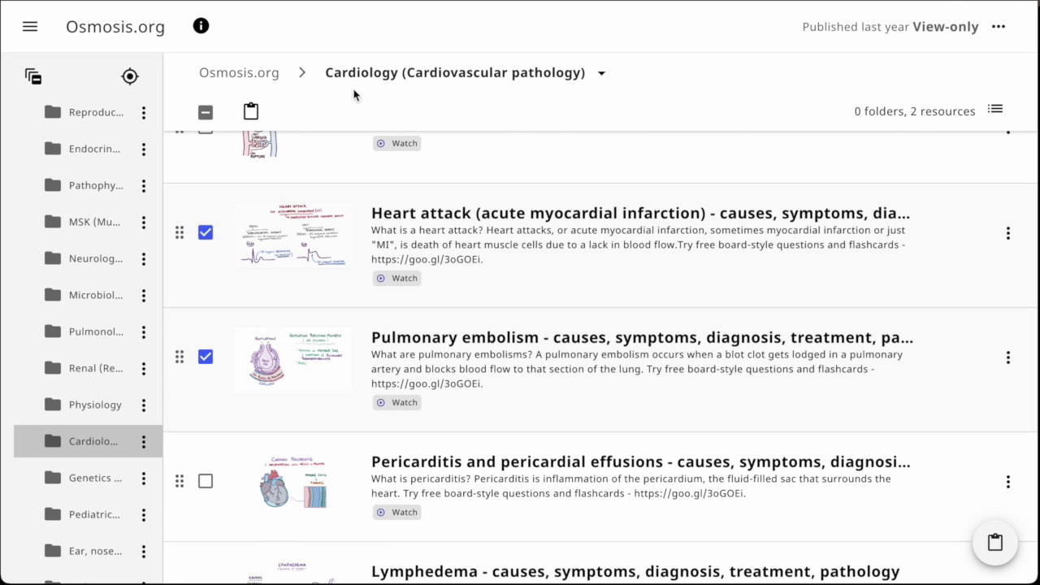
{"action": "left_click", "coordinate": [251, 112]}
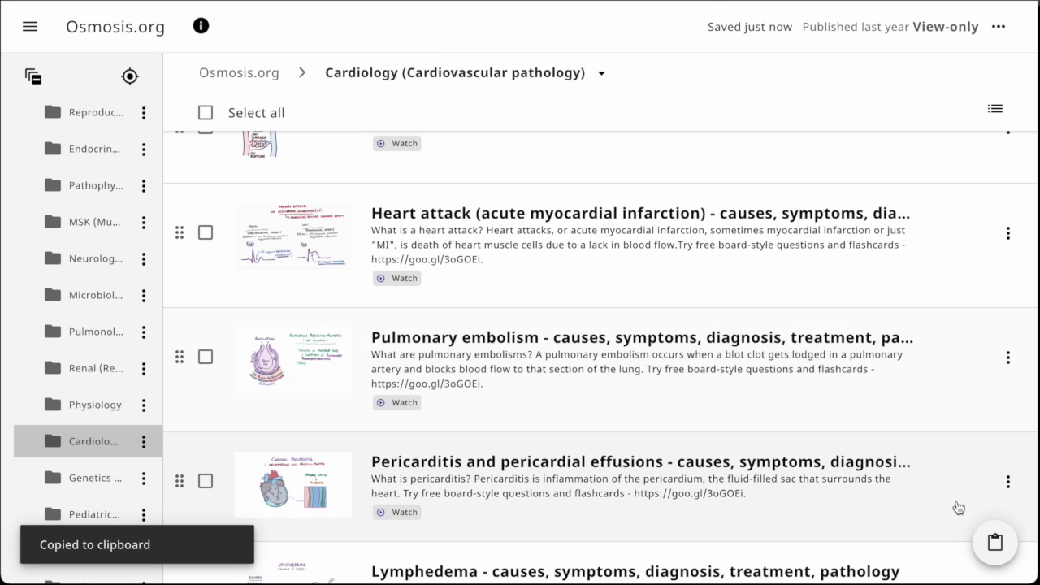
- Copy the NCLEX-RN practice questions and Circulatory system physiology folders, then view the clipboard
{"action": "key", "text": "alt+Left"}
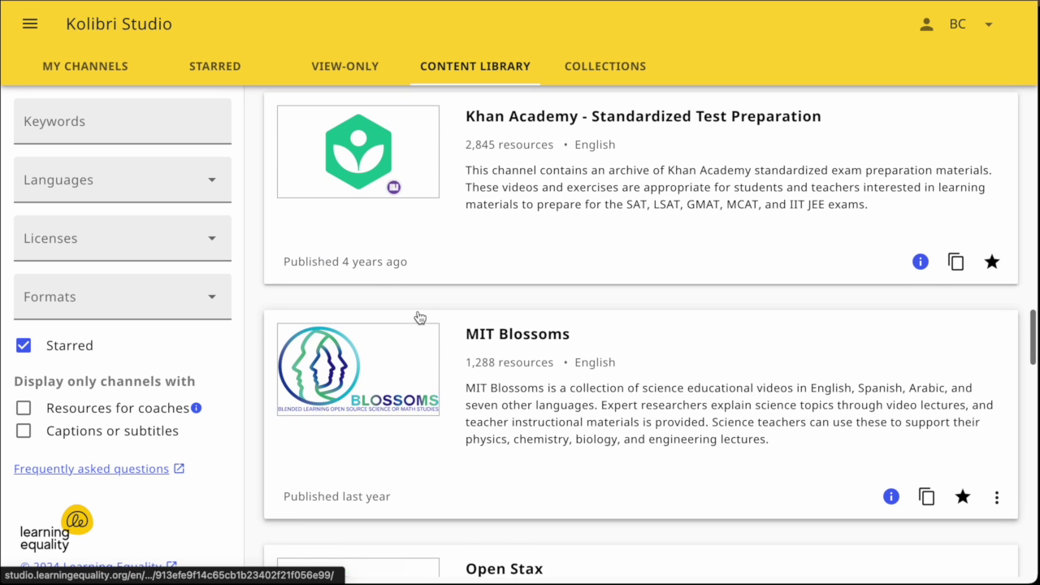
{"action": "left_click", "coordinate": [524, 124]}
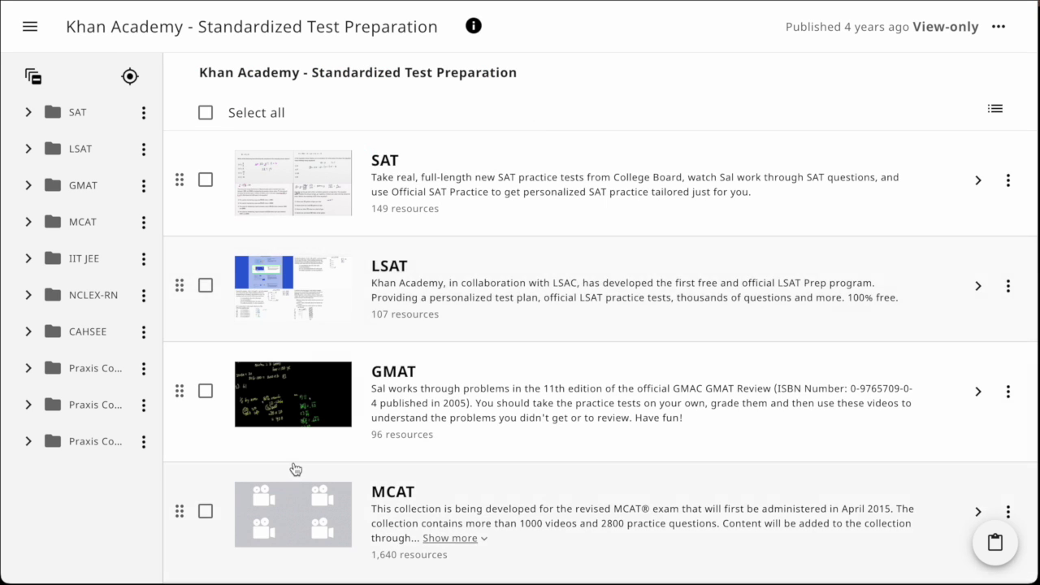
{"action": "scroll", "coordinate": [295, 469], "scroll_direction": "down", "scroll_amount": 3}
{"action": "scroll", "coordinate": [295, 469], "scroll_direction": "down", "scroll_amount": 3}
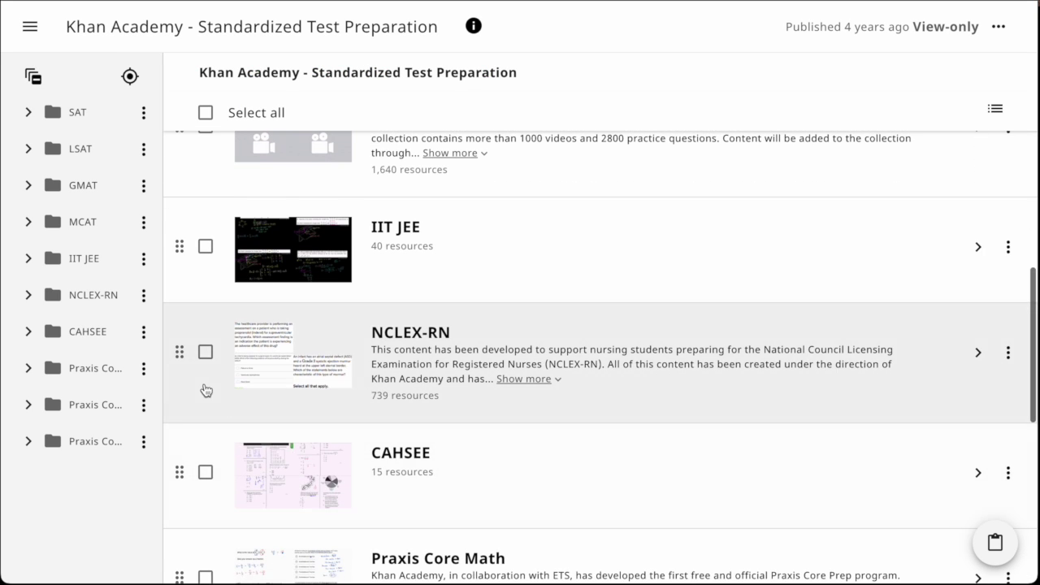
{"action": "left_click", "coordinate": [378, 370]}
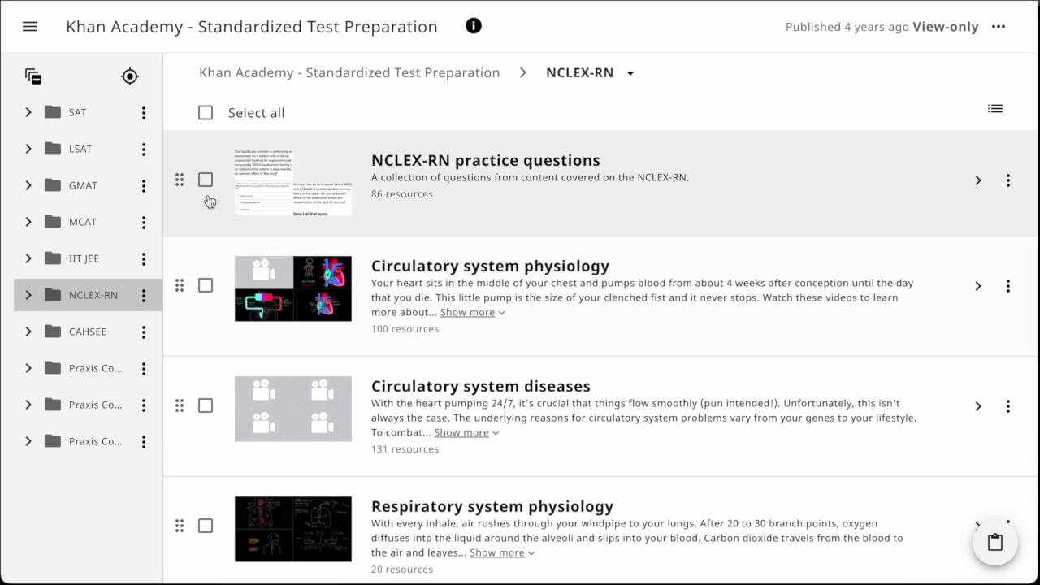
{"action": "left_click", "coordinate": [206, 181]}
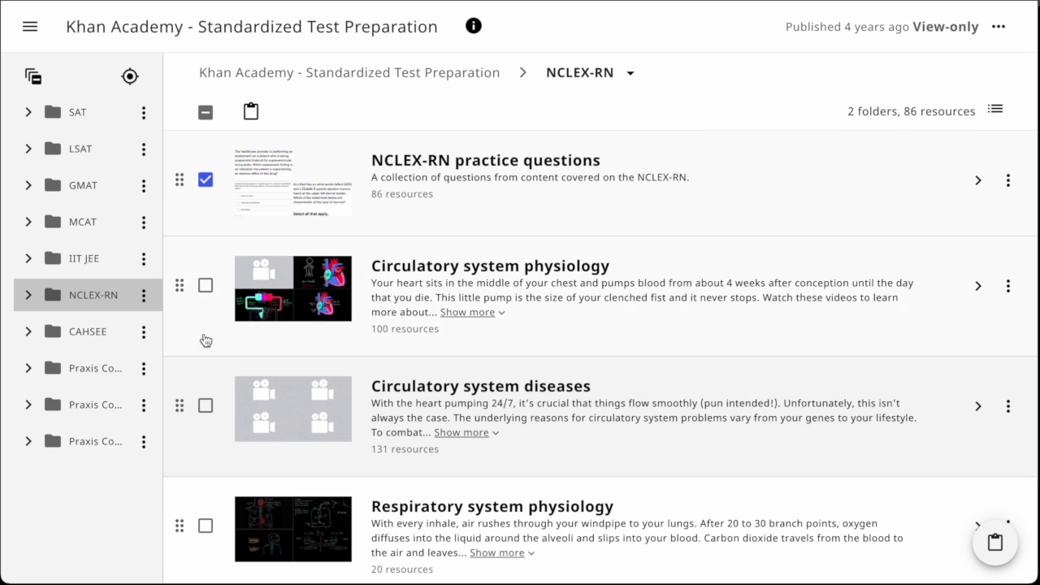
{"action": "left_click", "coordinate": [203, 288]}
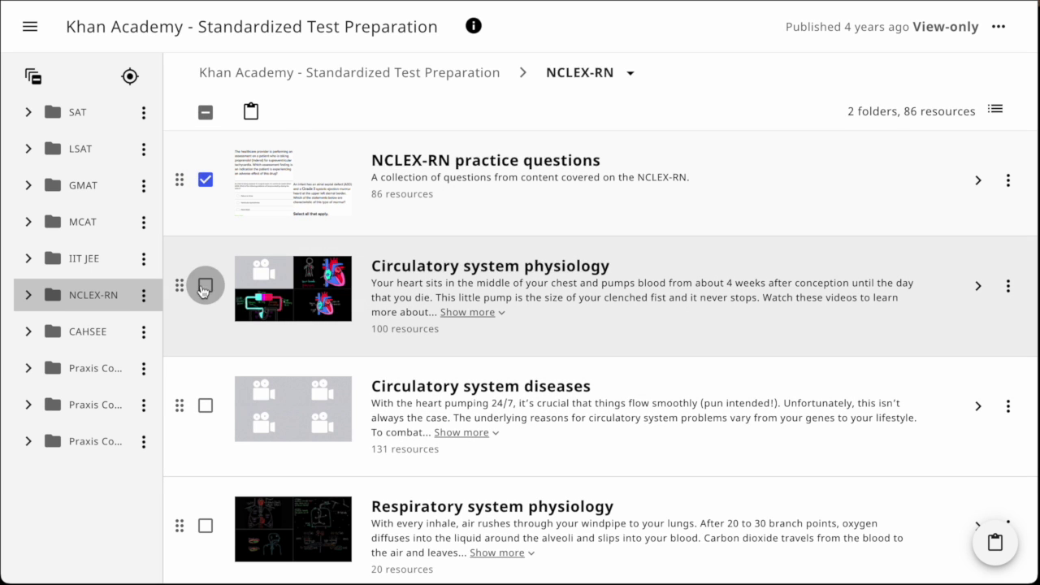
{"action": "left_click", "coordinate": [251, 111]}
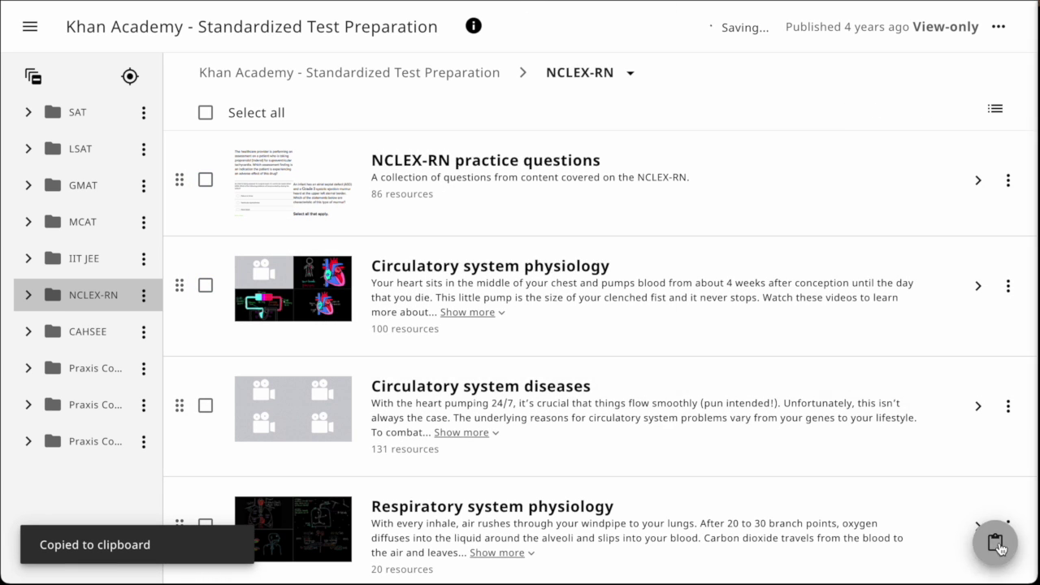
{"action": "left_click", "coordinate": [998, 545]}
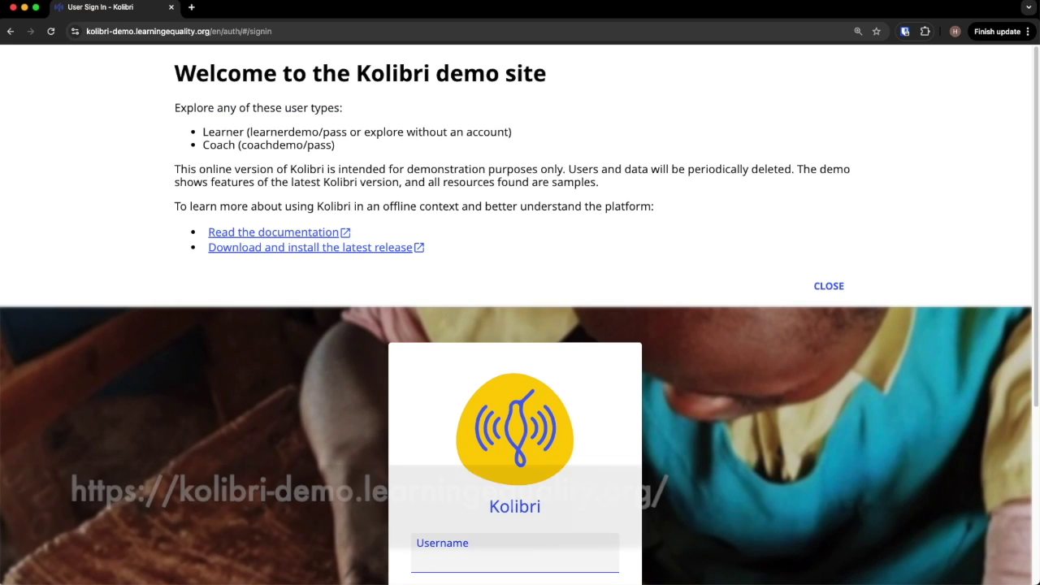
- Browse the demo's How to get started with Kolibri channel as a guest, then open Coach for class 2024
{"action": "scroll", "coordinate": [188, 378], "scroll_direction": "down", "scroll_amount": 3}
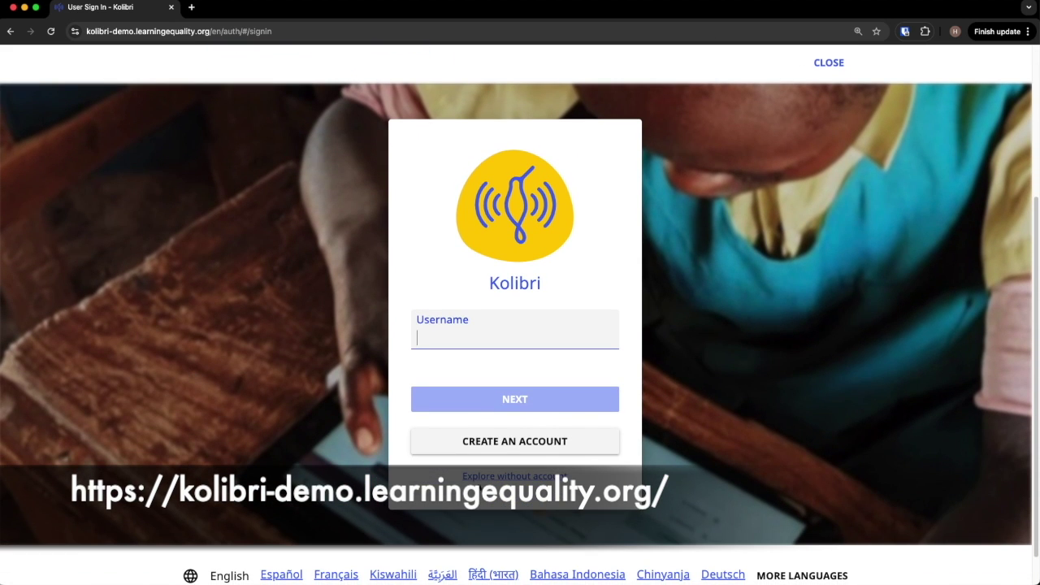
{"action": "left_click", "coordinate": [476, 478]}
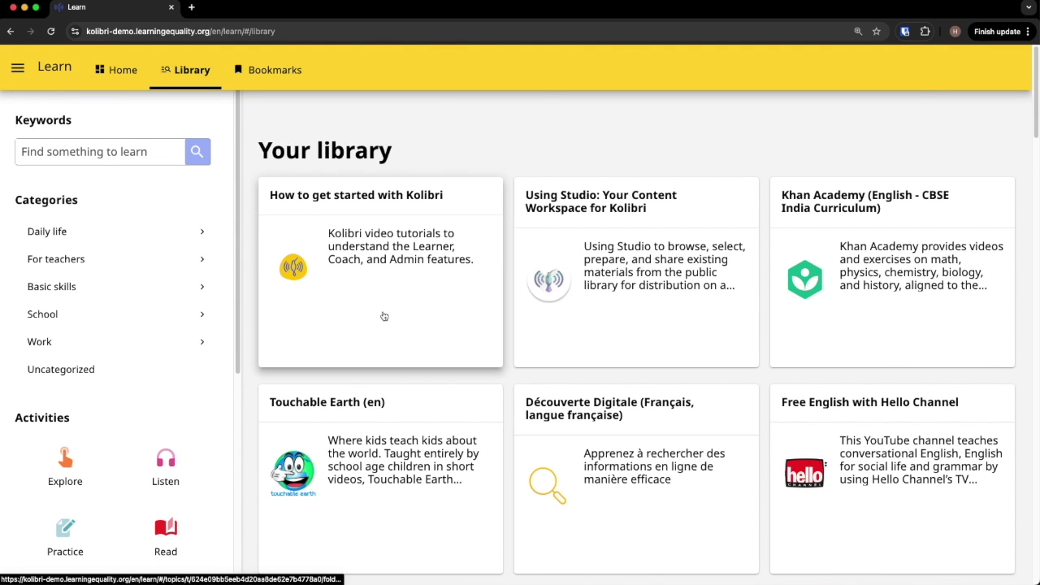
{"action": "left_click", "coordinate": [384, 316]}
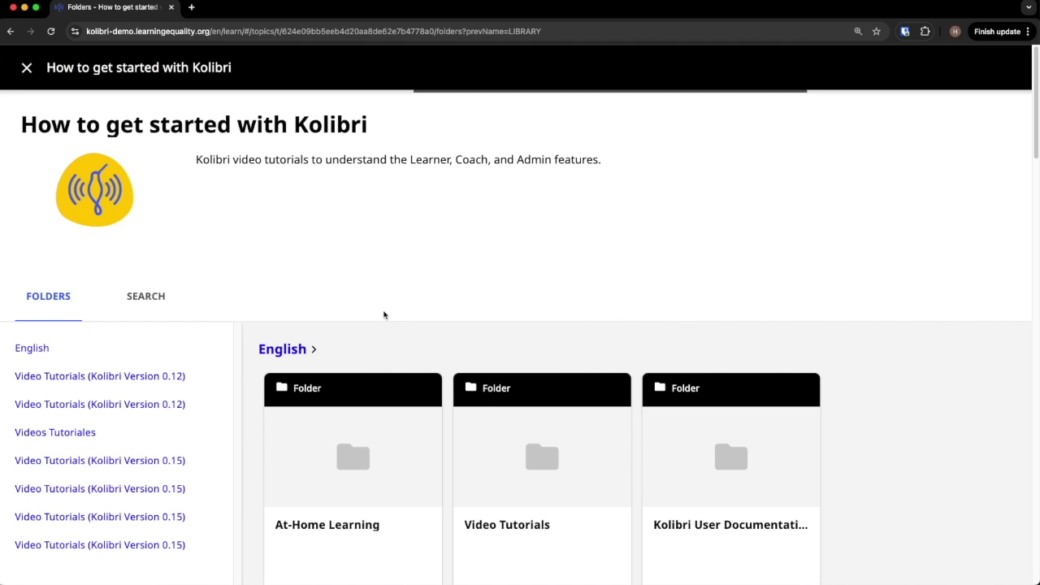
{"action": "scroll", "coordinate": [385, 315], "scroll_direction": "down", "scroll_amount": 3}
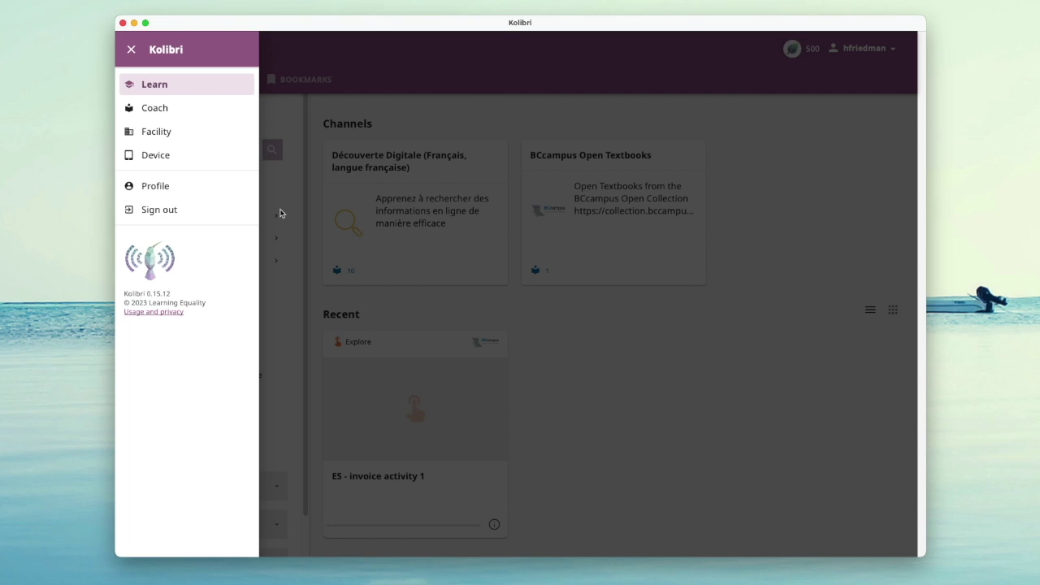
{"action": "left_click", "coordinate": [156, 108]}
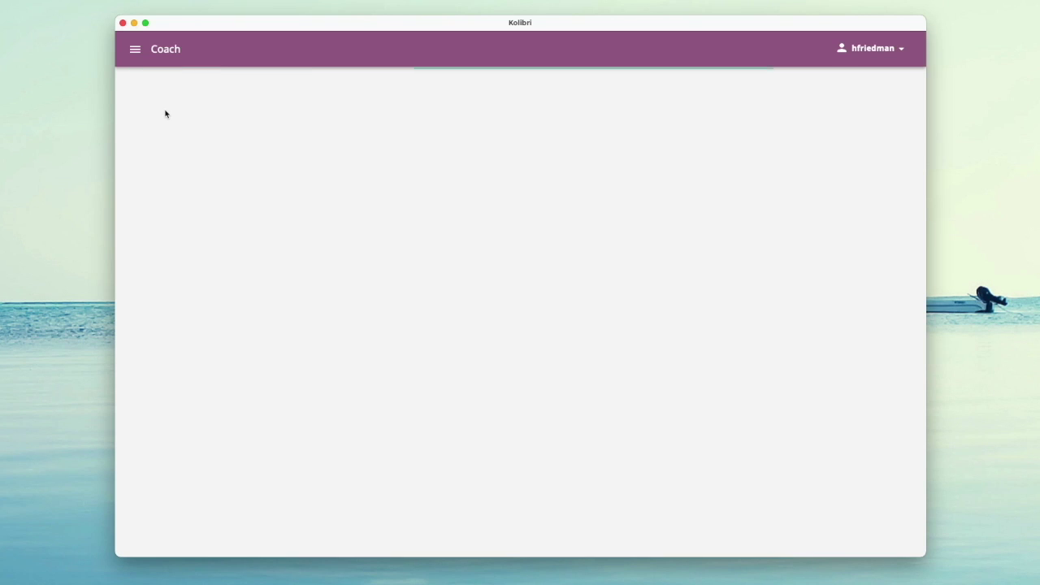
{"action": "scroll", "coordinate": [225, 228], "scroll_direction": "down", "scroll_amount": 4}
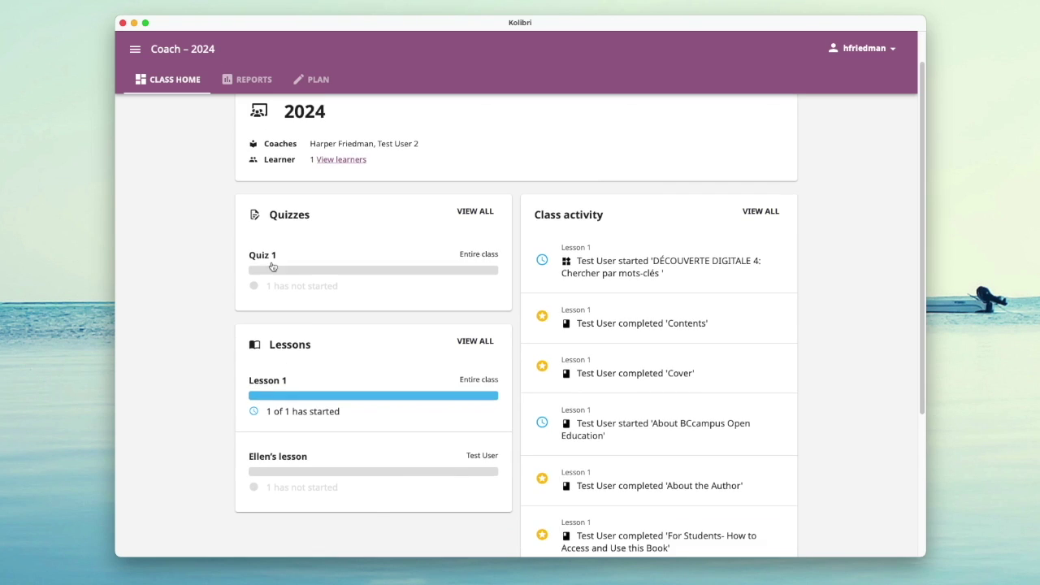